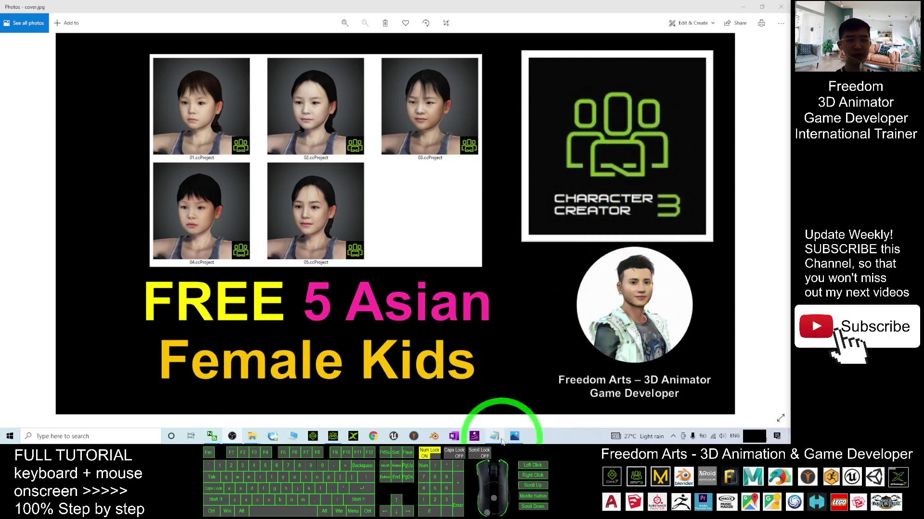
- Open the notes file, highlight the Google Drive link for the Asian Kids Female Pack 01 download, and return to the cover image
{"action": "left_click", "coordinate": [509, 385]}
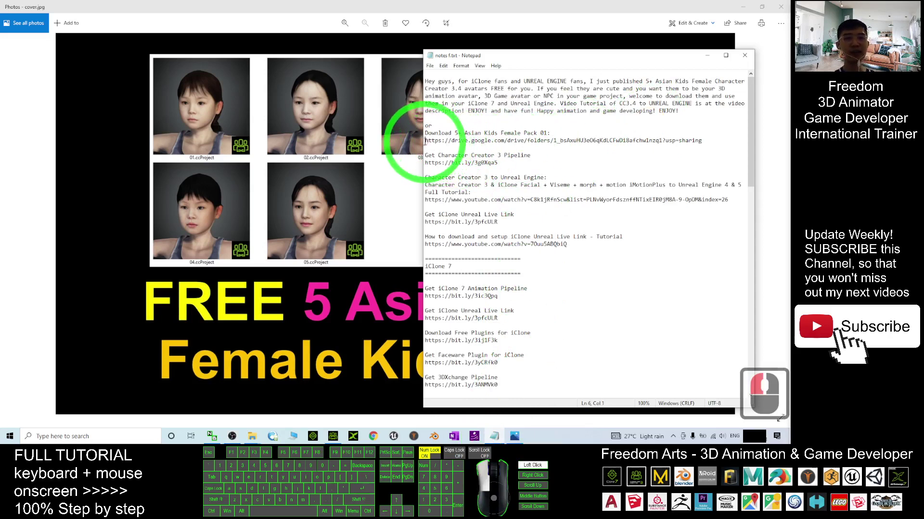
{"action": "left_click_drag", "start_coordinate": [425, 141], "coordinate": [606, 146]}
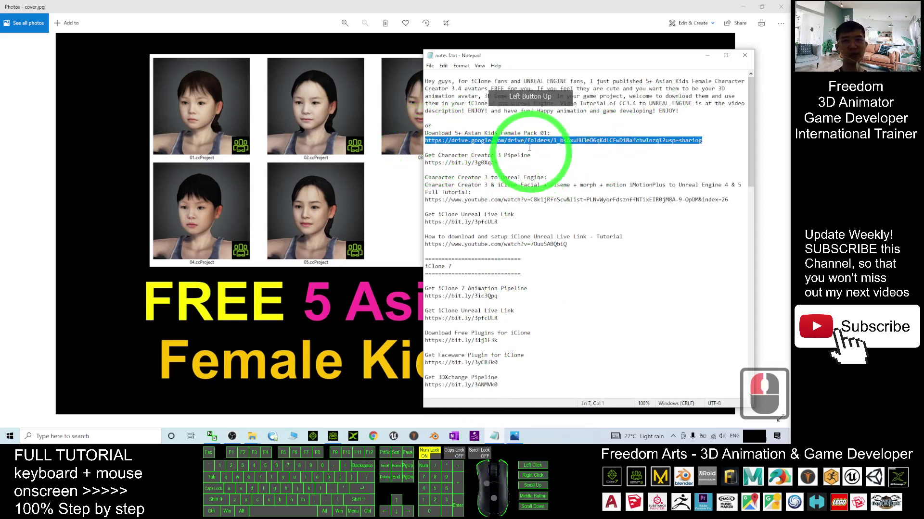
{"action": "left_click", "coordinate": [341, 4]}
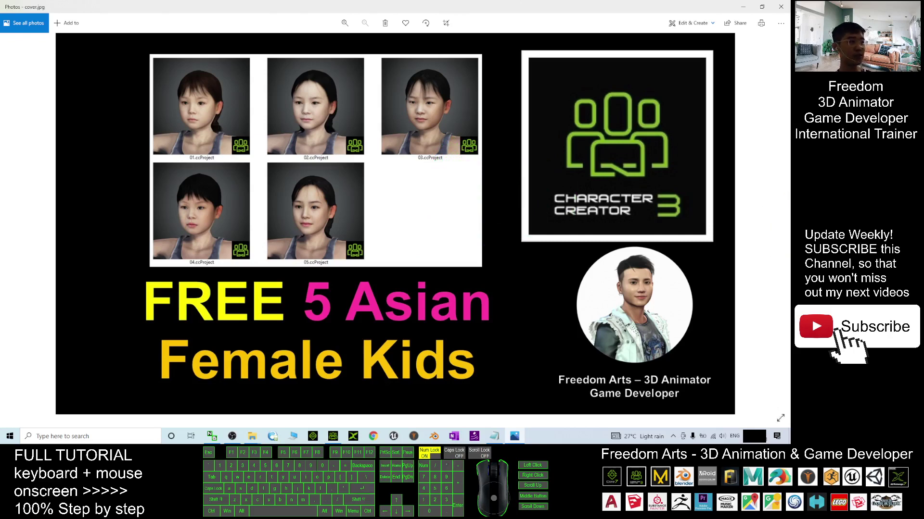
- Minimize the cover image and look over the project files in the Asian Kid Female Pack 01 folder
{"action": "left_click", "coordinate": [742, 7]}
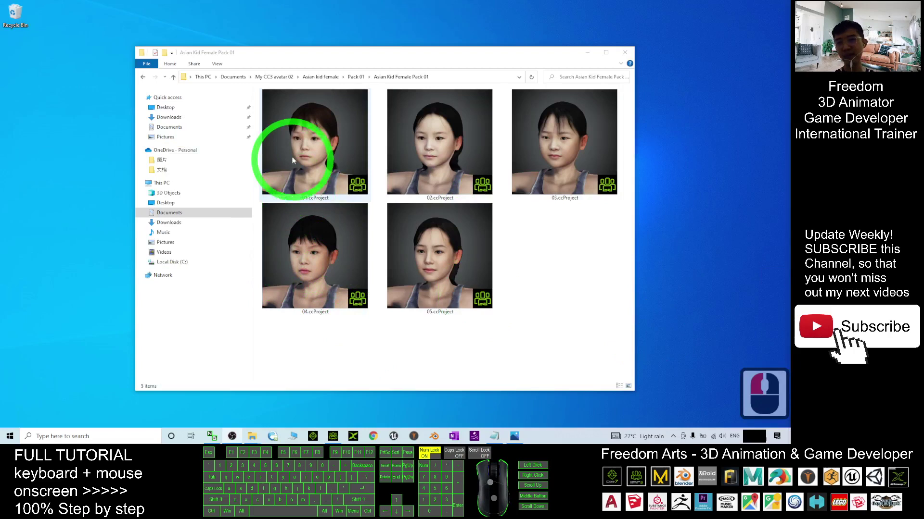
{"action": "left_click", "coordinate": [581, 140]}
{"action": "left_click", "coordinate": [486, 286]}
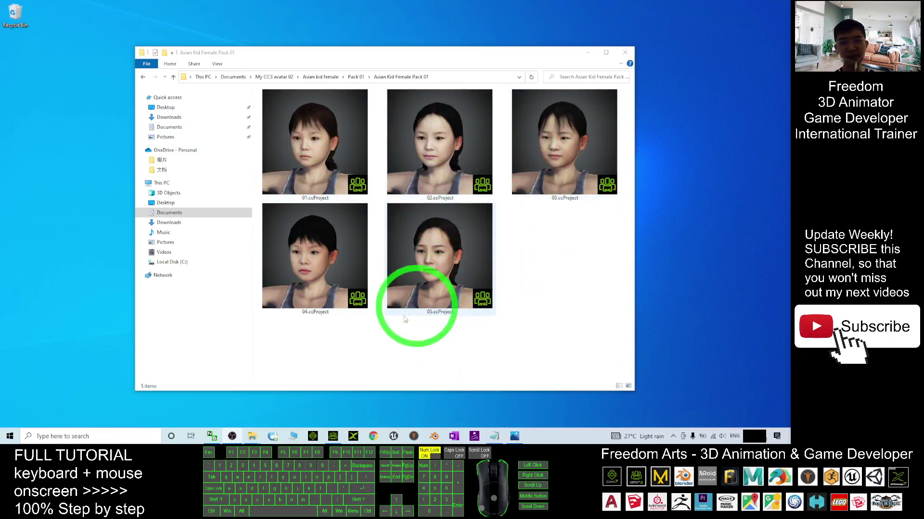
- Load 02.ccProject from the Asian Kid Female Pack 01 folder into Character Creator 3 with Replace All, and minimize the folder window
{"action": "left_click", "coordinate": [333, 436]}
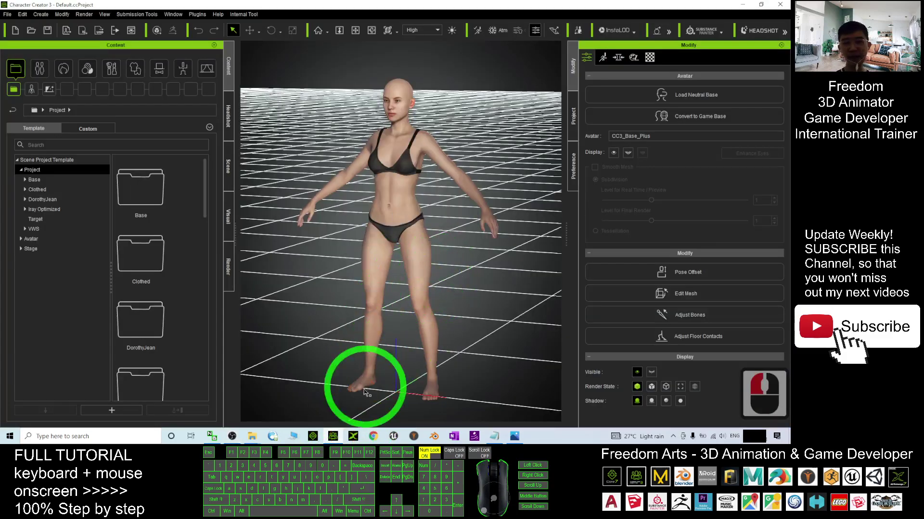
{"action": "left_click", "coordinate": [252, 437]}
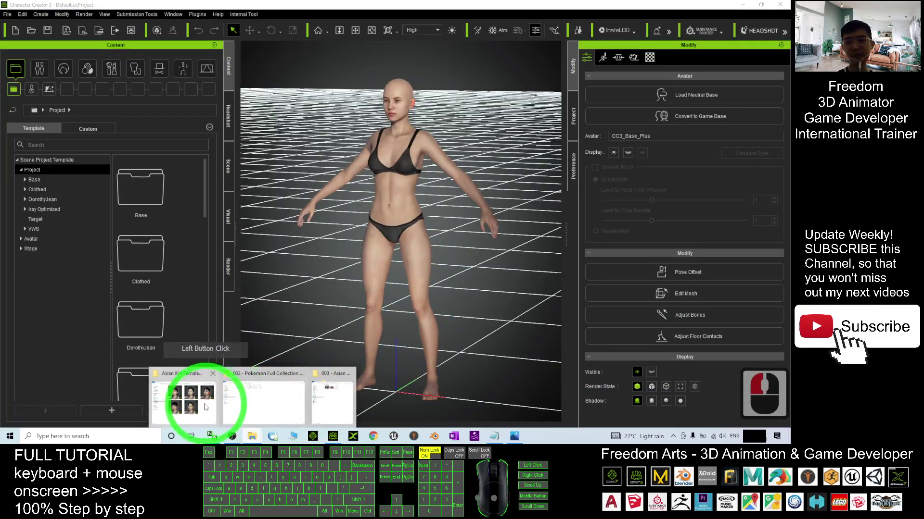
{"action": "left_click", "coordinate": [190, 392]}
{"action": "left_click", "coordinate": [483, 62]}
{"action": "left_click_drag", "start_coordinate": [482, 63], "coordinate": [756, 53]}
{"action": "left_click_drag", "start_coordinate": [712, 145], "coordinate": [340, 264]}
{"action": "left_click", "coordinate": [353, 4]}
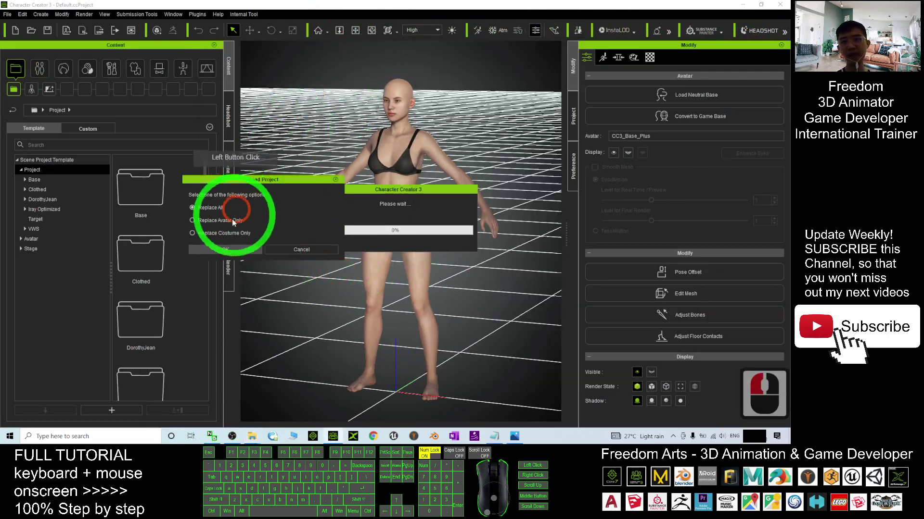
{"action": "left_click", "coordinate": [218, 250]}
{"action": "left_click", "coordinate": [497, 4]}
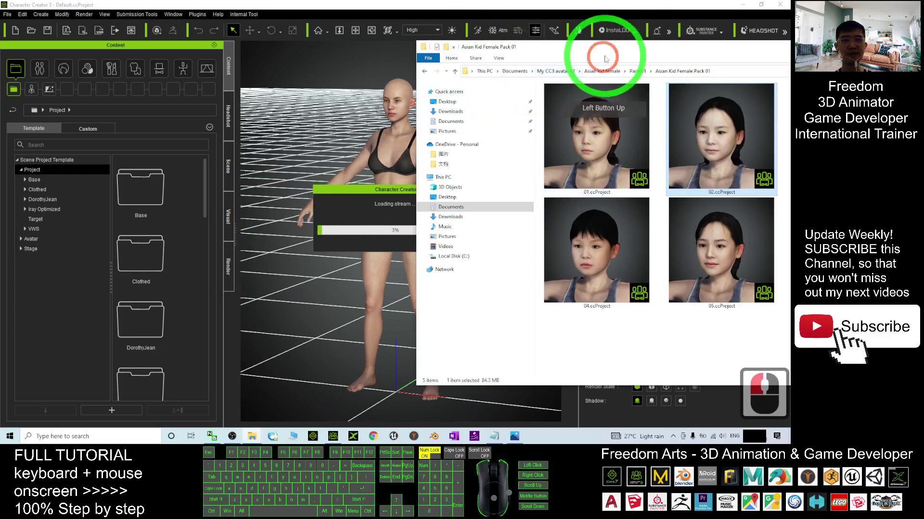
{"action": "left_click_drag", "start_coordinate": [612, 51], "coordinate": [395, 66]}
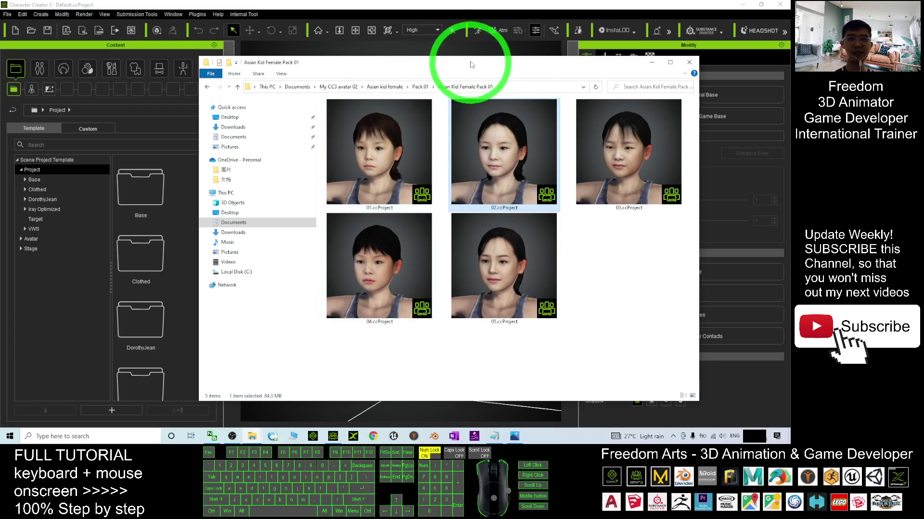
{"action": "left_click", "coordinate": [474, 6]}
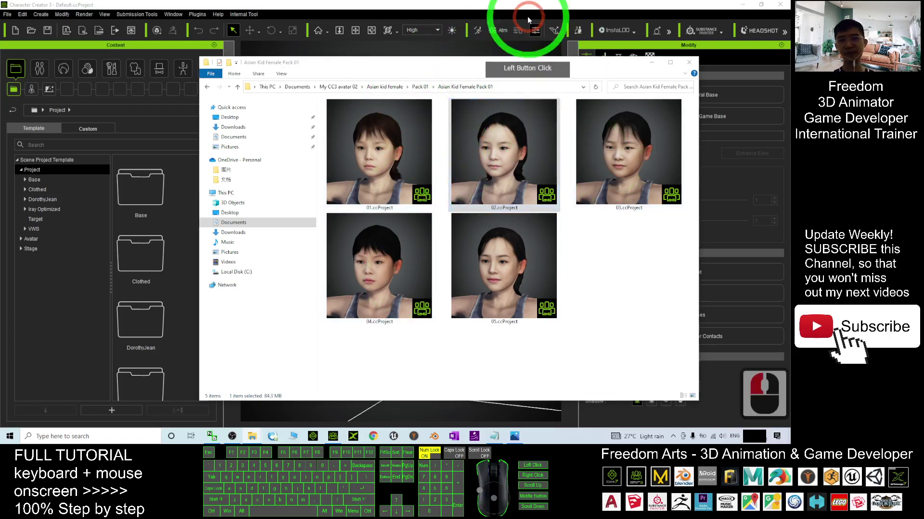
{"action": "left_click", "coordinate": [650, 63]}
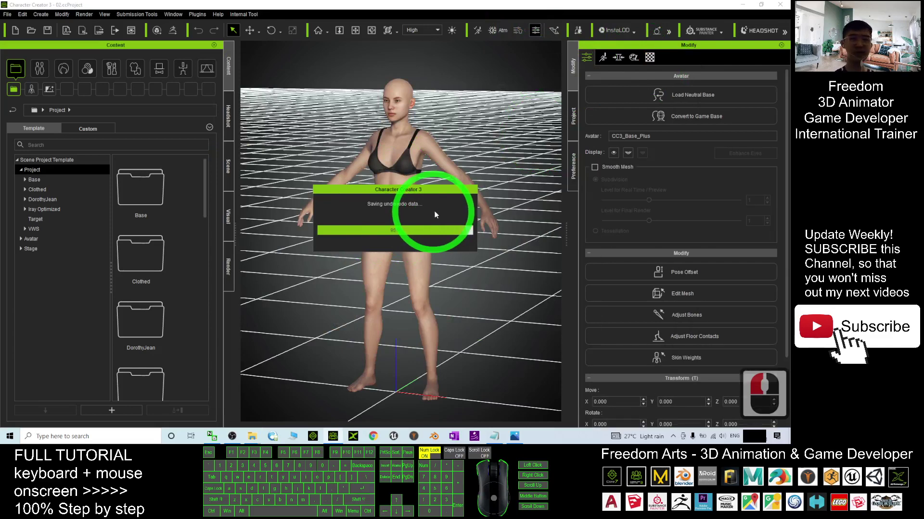
- Examine the loaded avatar's face, outfit and full body from different distances and angles
{"action": "scroll", "coordinate": [467, 267], "scroll_direction": "down", "scroll_amount": 9}
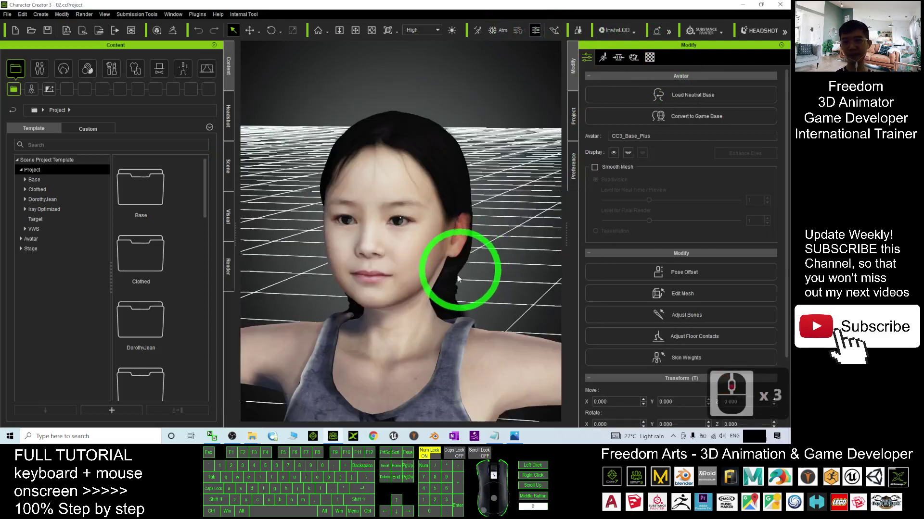
{"action": "left_click", "coordinate": [471, 299]}
{"action": "scroll", "coordinate": [471, 300], "scroll_direction": "down", "scroll_amount": 7}
{"action": "left_click", "coordinate": [490, 282]}
{"action": "scroll", "coordinate": [491, 284], "scroll_direction": "down", "scroll_amount": 8}
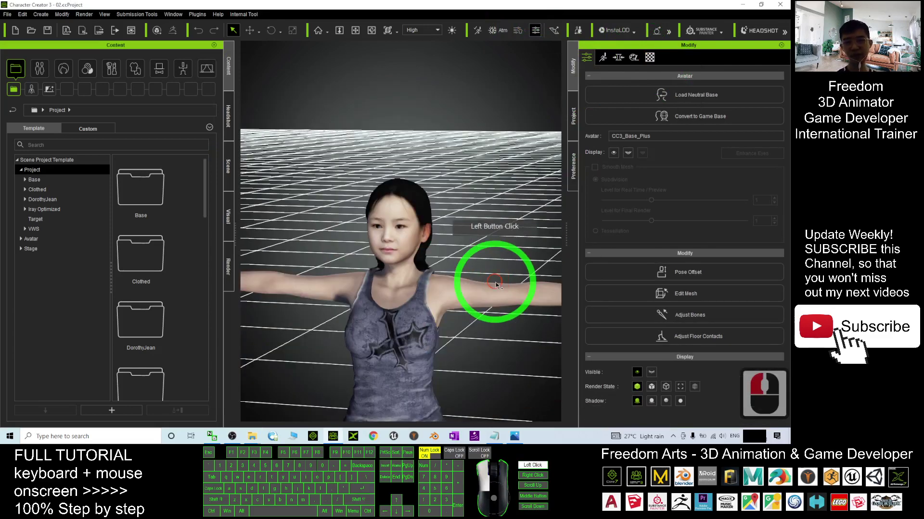
{"action": "key", "text": "c"}
{"action": "left_click_drag", "start_coordinate": [450, 246], "coordinate": [234, 196]}
{"action": "scroll", "coordinate": [390, 184], "scroll_direction": "up", "scroll_amount": 8}
{"action": "scroll", "coordinate": [390, 207], "scroll_direction": "down", "scroll_amount": 6}
{"action": "left_click_drag", "start_coordinate": [389, 208], "coordinate": [495, 224]}
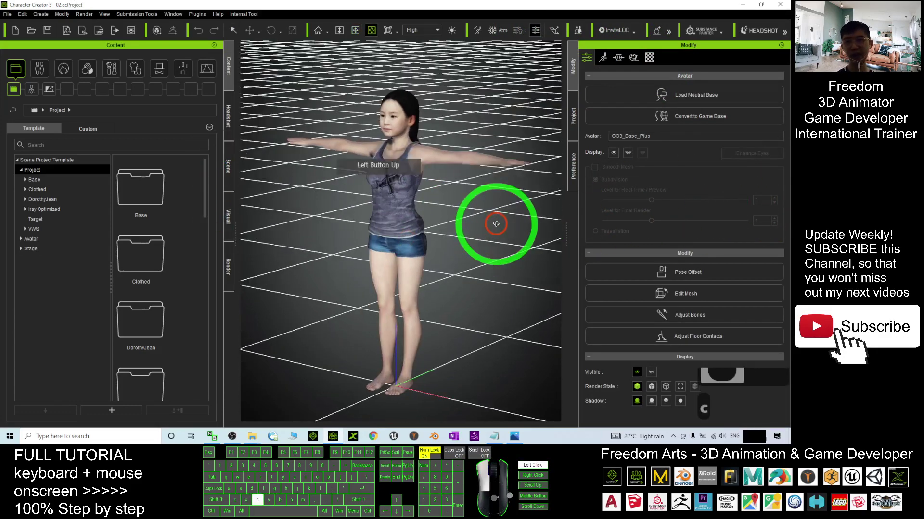
- Add the custom female body proportion chart prop to the scene at the avatar's feet
{"action": "left_click", "coordinate": [182, 70]}
{"action": "left_click", "coordinate": [161, 71]}
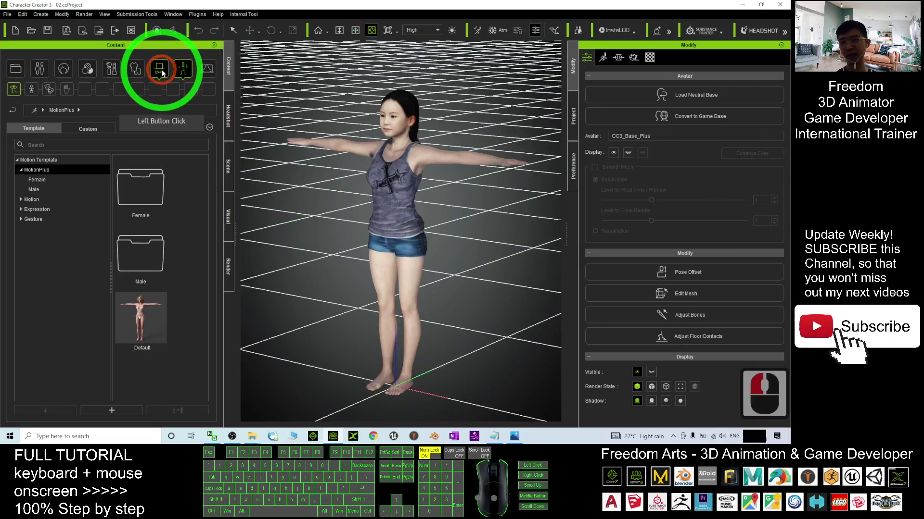
{"action": "left_click", "coordinate": [180, 70]}
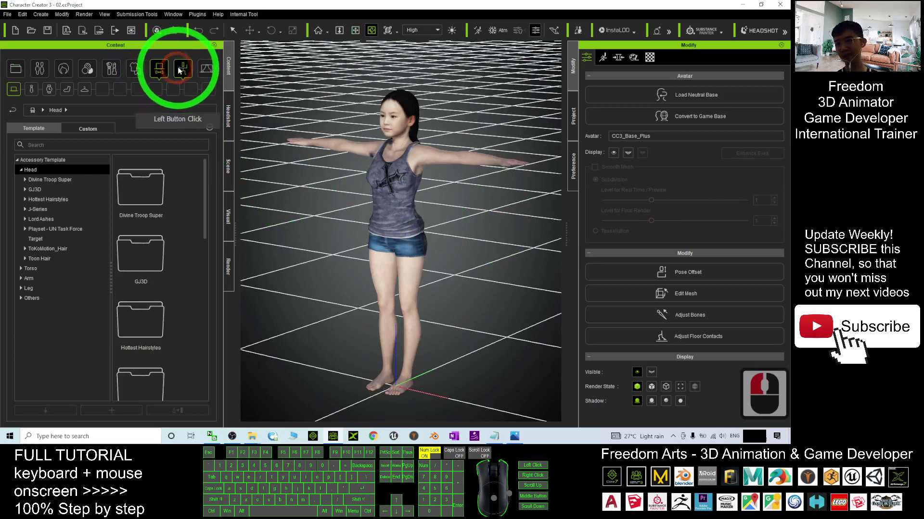
{"action": "left_click", "coordinate": [207, 68]}
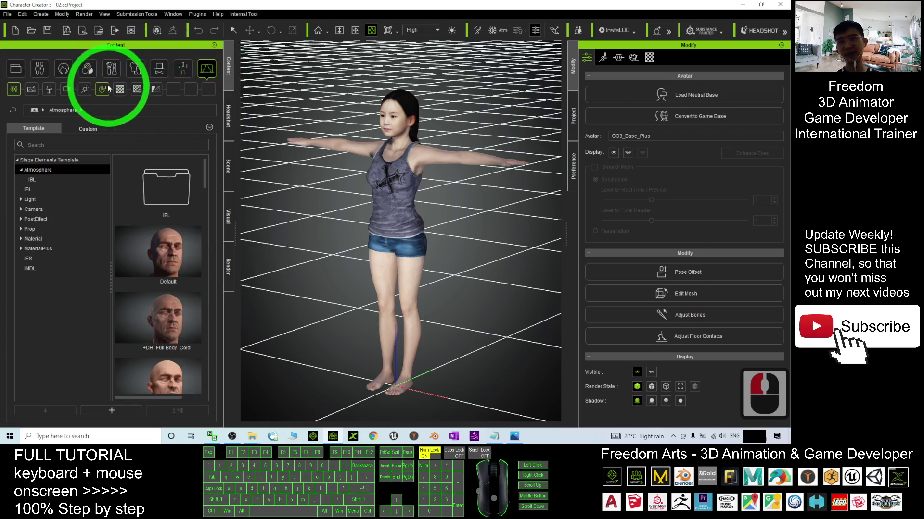
{"action": "left_click", "coordinate": [103, 89]}
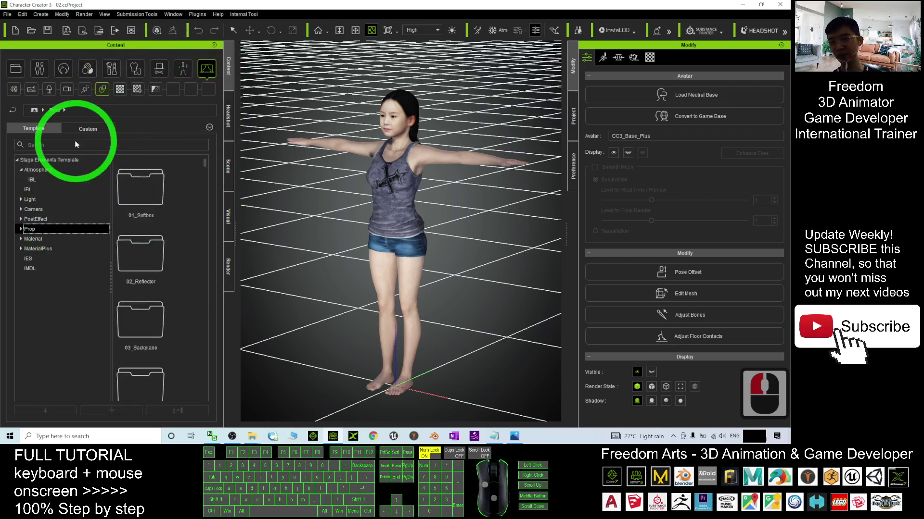
{"action": "left_click", "coordinate": [92, 129]}
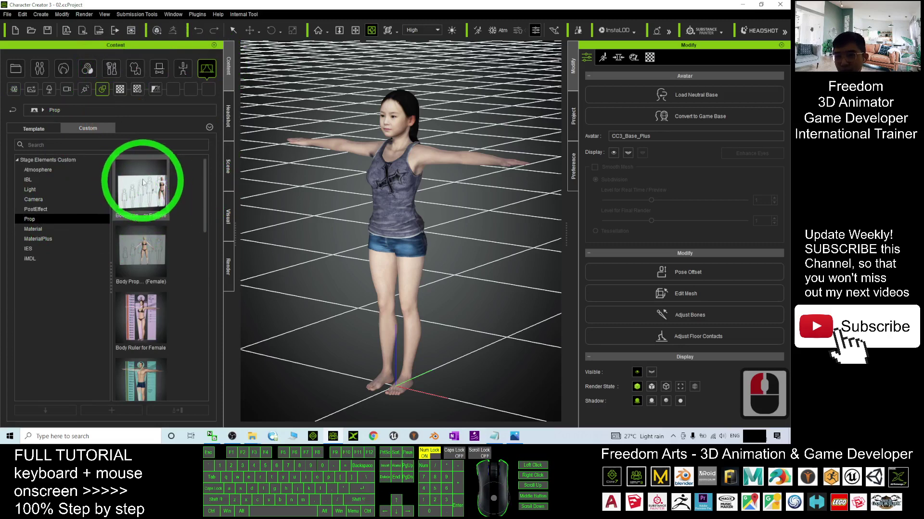
{"action": "left_click", "coordinate": [199, 226]}
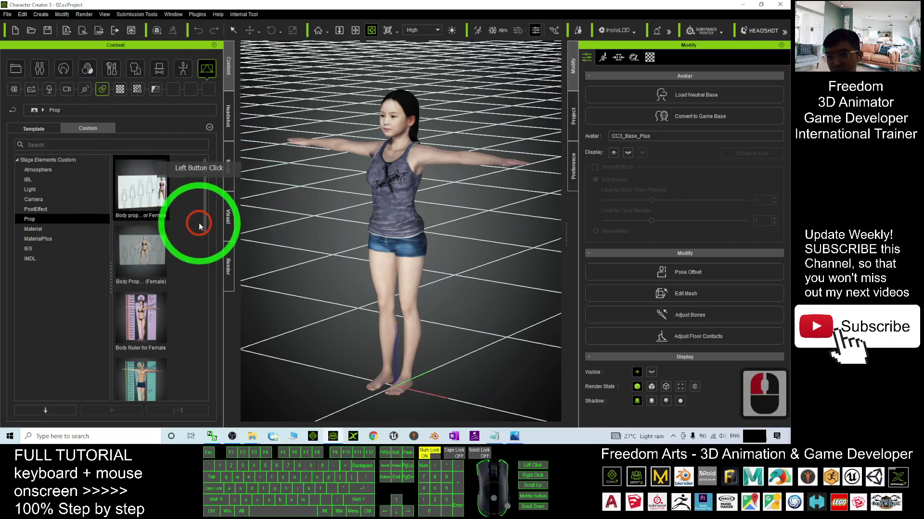
{"action": "left_click_drag", "start_coordinate": [144, 204], "coordinate": [394, 394]}
- Move the body proportion chart along X to about -170 so it stands beside the avatar
{"action": "scroll", "coordinate": [327, 278], "scroll_direction": "down", "scroll_amount": 4}
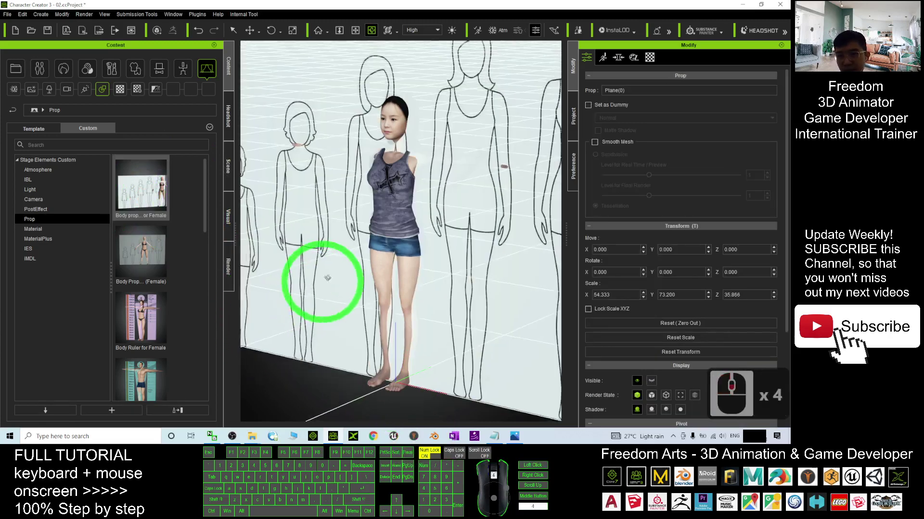
{"action": "scroll", "coordinate": [327, 278], "scroll_direction": "down", "scroll_amount": 15}
{"action": "left_click_drag", "start_coordinate": [283, 268], "coordinate": [472, 279]}
{"action": "key", "text": "w"}
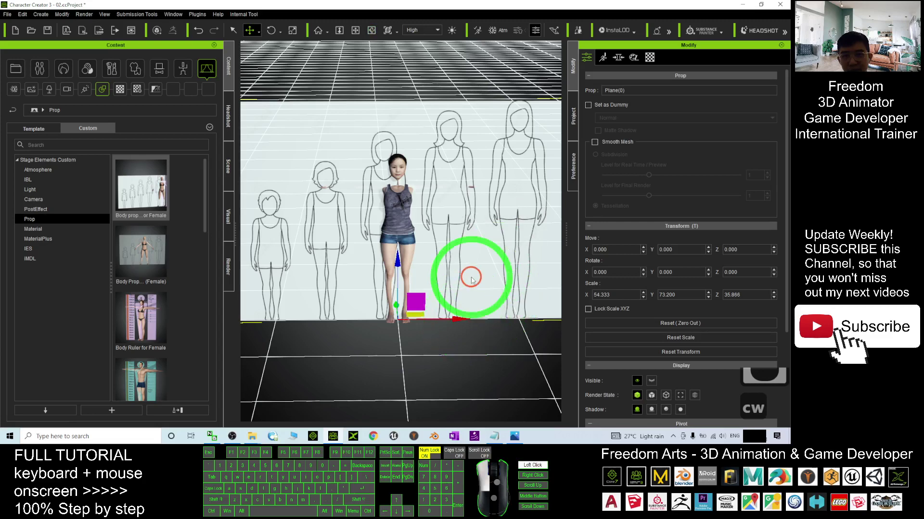
{"action": "left_click_drag", "start_coordinate": [408, 319], "coordinate": [211, 297]}
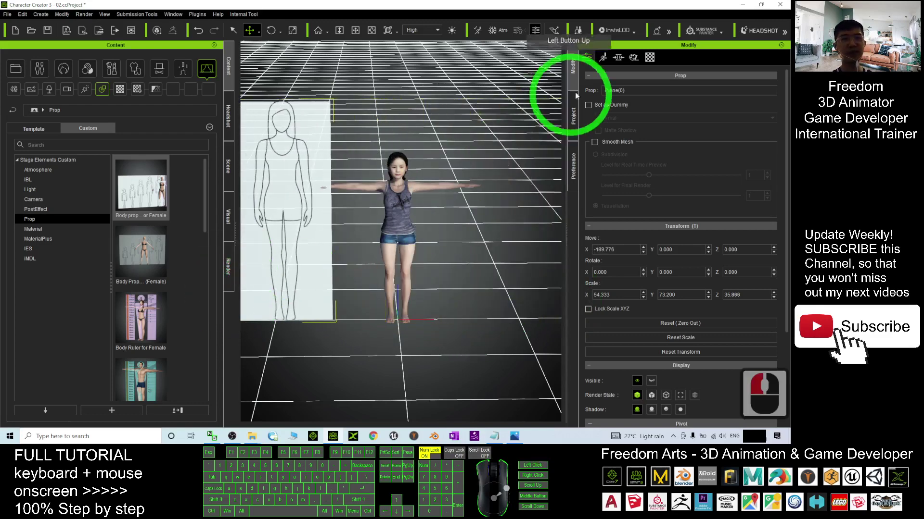
- Show the list of morphs currently used on the avatar
{"action": "left_click", "coordinate": [618, 57]}
{"action": "left_click", "coordinate": [630, 117]}
{"action": "left_click", "coordinate": [623, 59]}
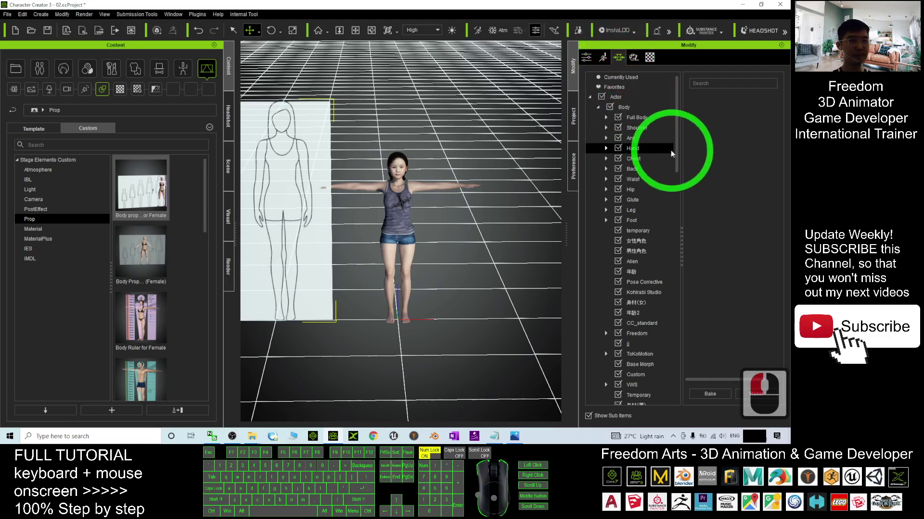
{"action": "left_click", "coordinate": [660, 107]}
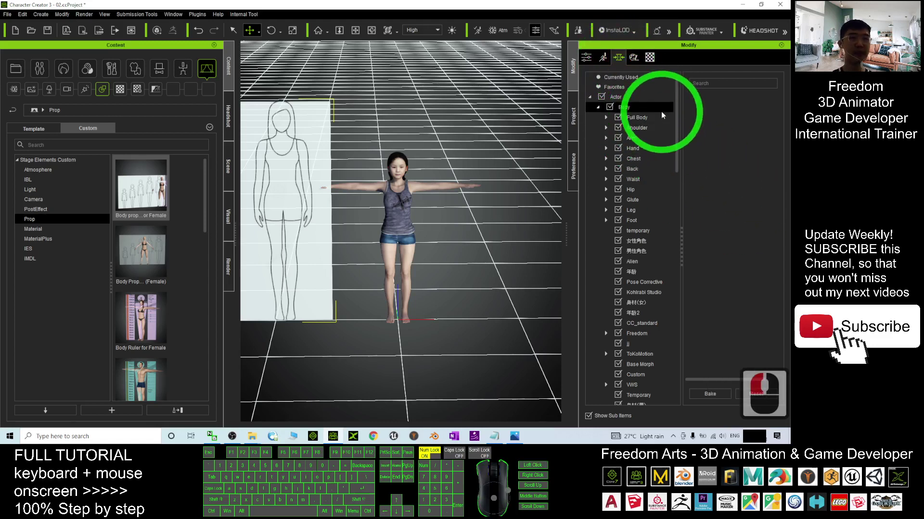
{"action": "left_click", "coordinate": [622, 77]}
- Select the avatar and set its CC3_Base Female morph to 70
{"action": "scroll", "coordinate": [443, 244], "scroll_direction": "up", "scroll_amount": 15}
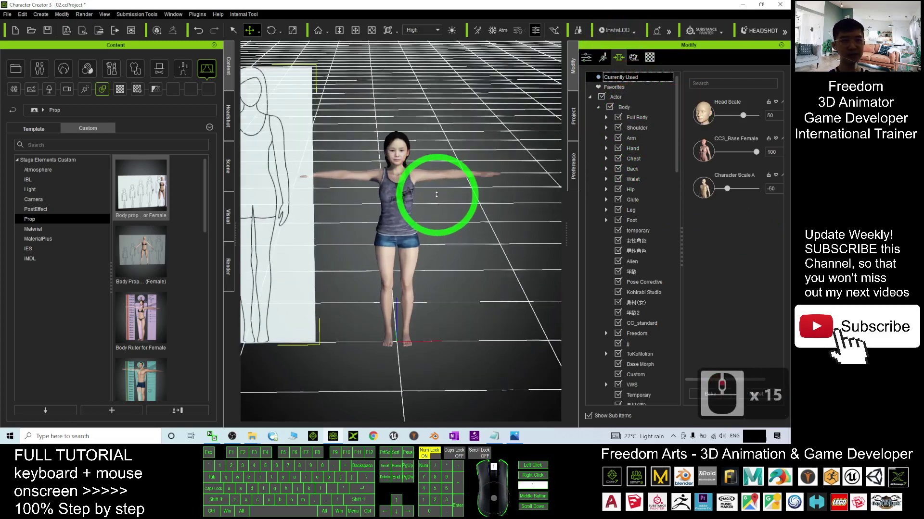
{"action": "scroll", "coordinate": [433, 244], "scroll_direction": "down", "scroll_amount": 6}
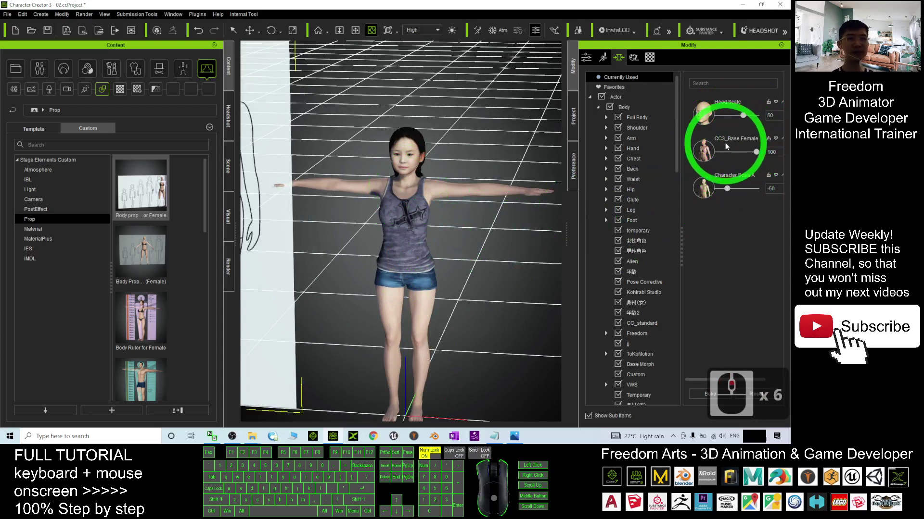
{"action": "left_click_drag", "start_coordinate": [478, 237], "coordinate": [553, 288]}
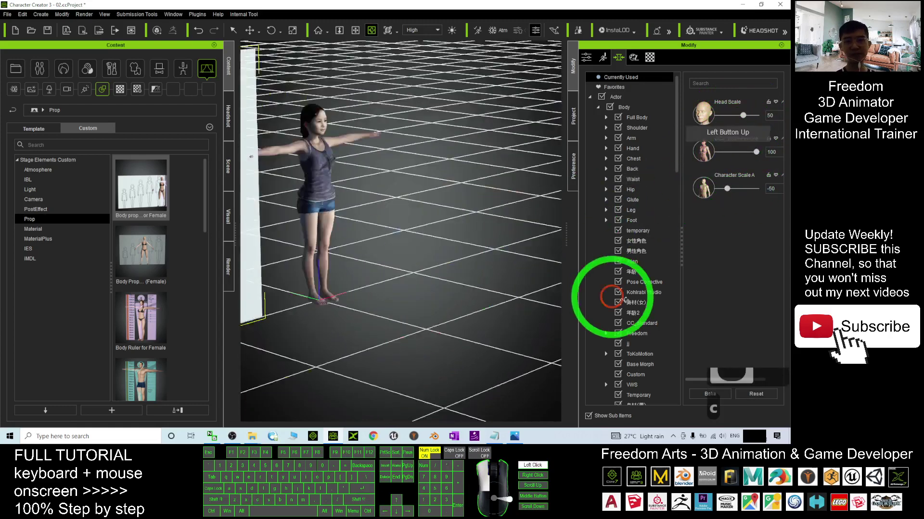
{"action": "left_click_drag", "start_coordinate": [625, 300], "coordinate": [419, 216]}
{"action": "left_click", "coordinate": [428, 193]}
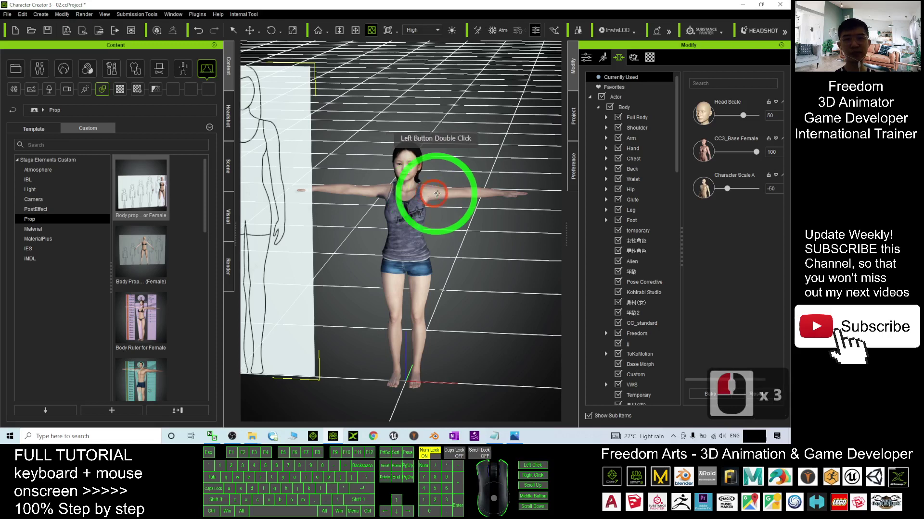
{"action": "double_click", "coordinate": [759, 152]}
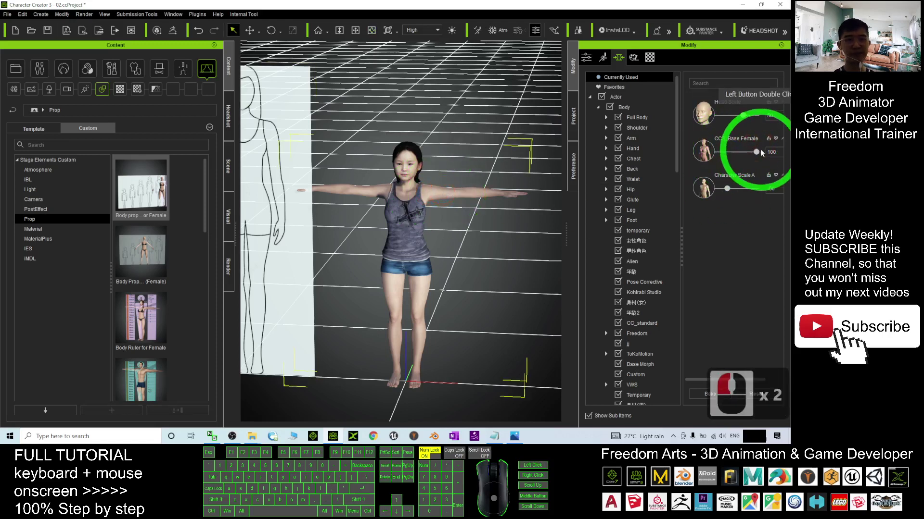
{"action": "mouse_move", "coordinate": [758, 154]}
{"action": "left_mouse_down"}
{"action": "mouse_move", "coordinate": [730, 154]}
{"action": "mouse_move", "coordinate": [745, 152]}
{"action": "left_mouse_up"}
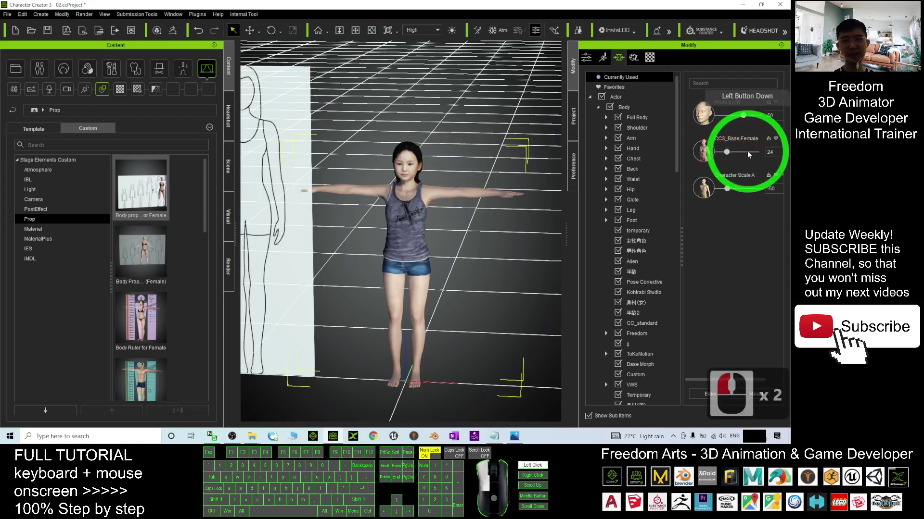
- Inspect the avatar's torso and body shape up close from the front and the side
{"action": "scroll", "coordinate": [478, 247], "scroll_direction": "up", "scroll_amount": 16}
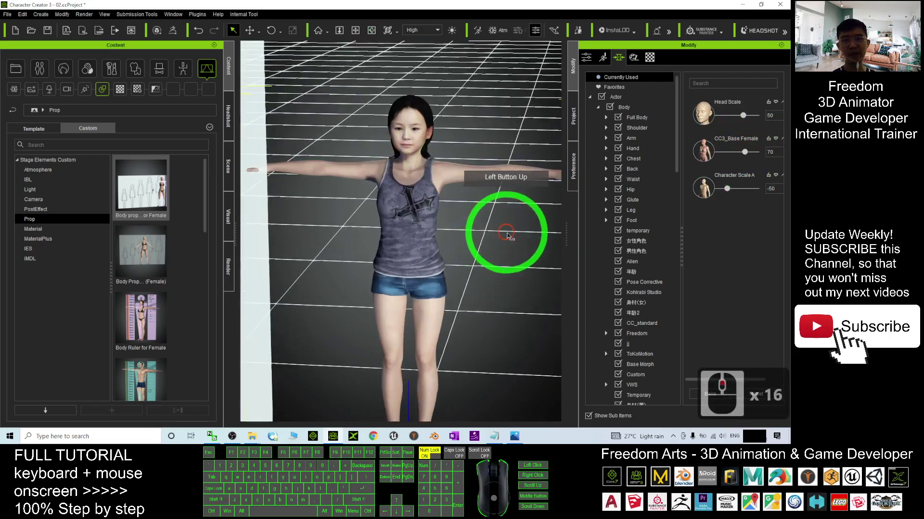
{"action": "scroll", "coordinate": [506, 232], "scroll_direction": "up", "scroll_amount": 6}
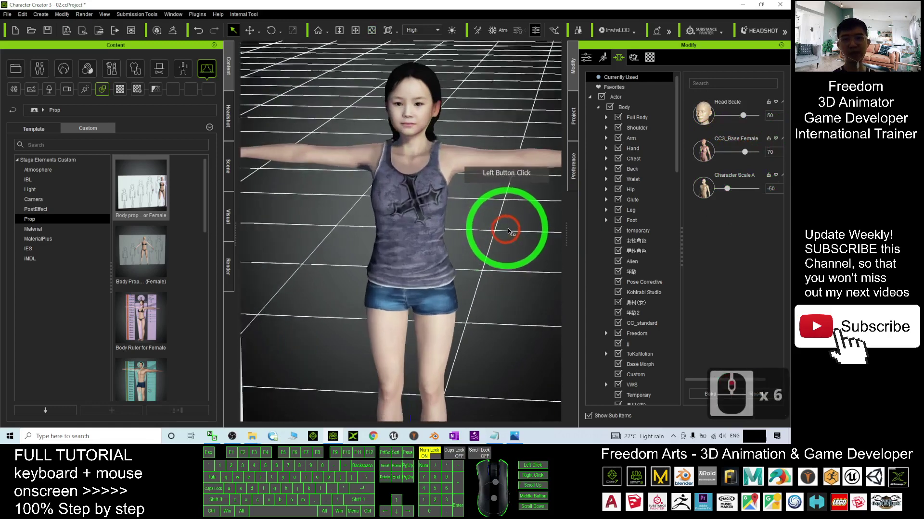
{"action": "key", "text": "c"}
{"action": "left_click_drag", "start_coordinate": [492, 223], "coordinate": [399, 178]}
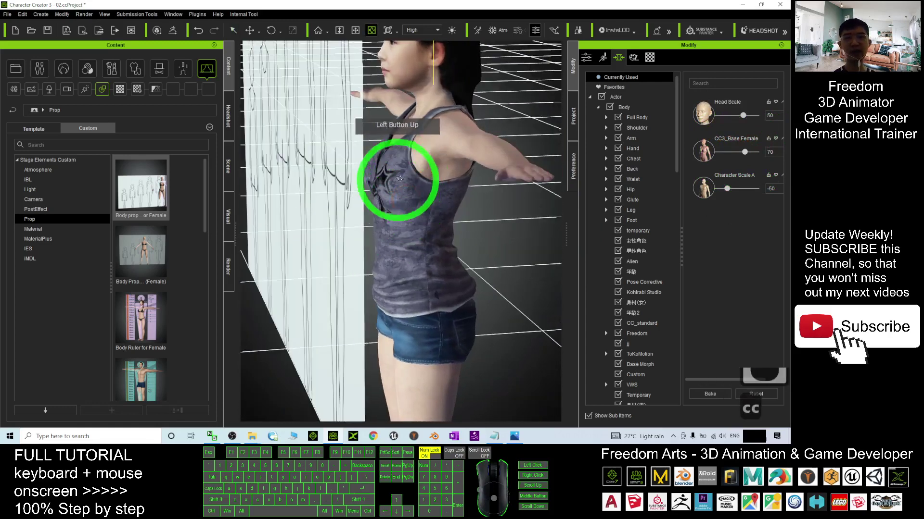
{"action": "scroll", "coordinate": [380, 197], "scroll_direction": "down", "scroll_amount": 6}
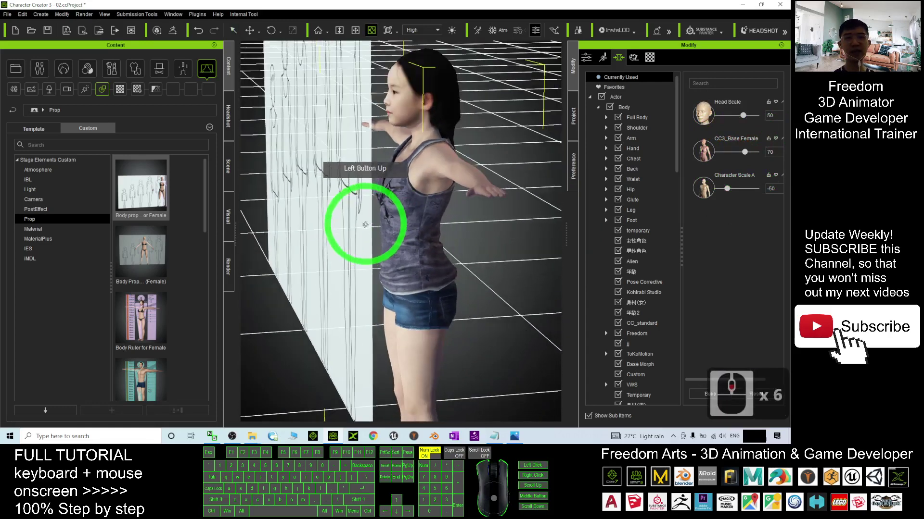
{"action": "left_click_drag", "start_coordinate": [360, 216], "coordinate": [377, 258]}
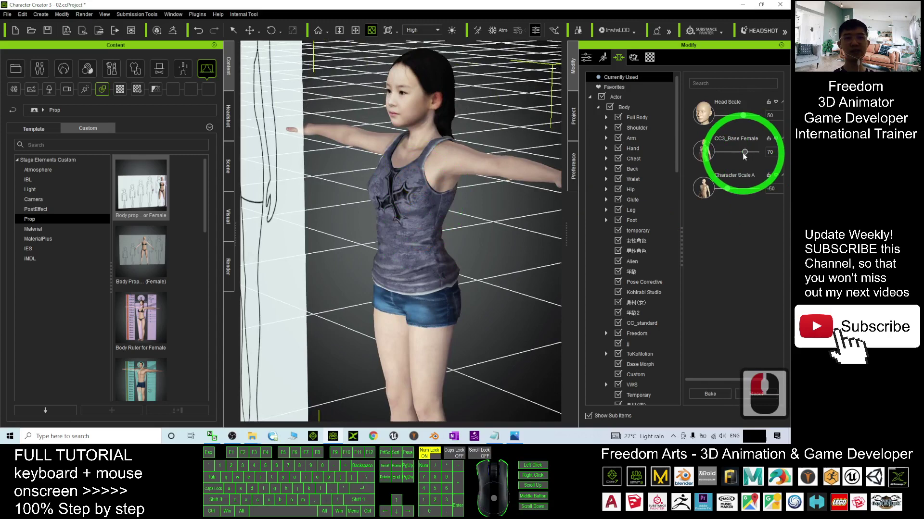
- Set the avatar's CC3_Base Female morph to 67 and check the body shape from the side and the front
{"action": "mouse_move", "coordinate": [745, 153]}
{"action": "left_mouse_down"}
{"action": "mouse_move", "coordinate": [779, 155]}
{"action": "mouse_move", "coordinate": [711, 153]}
{"action": "mouse_move", "coordinate": [726, 153]}
{"action": "left_mouse_up"}
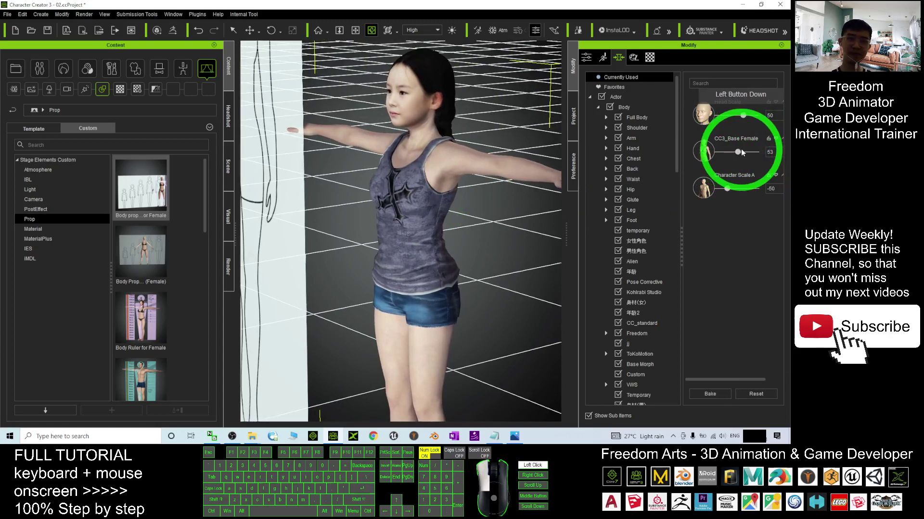
{"action": "left_click_drag", "start_coordinate": [759, 153], "coordinate": [744, 153]}
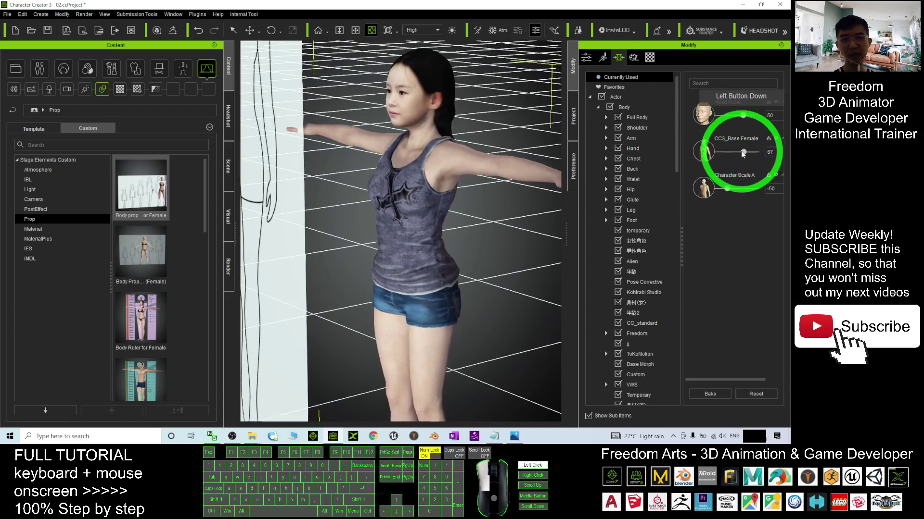
{"action": "scroll", "coordinate": [466, 255], "scroll_direction": "up", "scroll_amount": 7}
{"action": "key", "text": "c"}
{"action": "left_click_drag", "start_coordinate": [498, 251], "coordinate": [373, 224]}
{"action": "scroll", "coordinate": [450, 197], "scroll_direction": "up", "scroll_amount": 6}
{"action": "scroll", "coordinate": [450, 196], "scroll_direction": "up", "scroll_amount": 7}
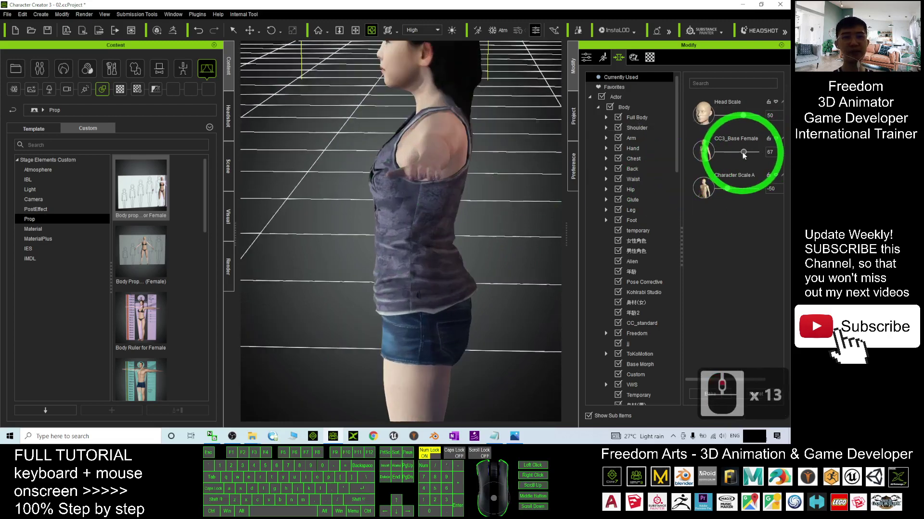
{"action": "mouse_move", "coordinate": [744, 152]}
{"action": "left_mouse_down"}
{"action": "mouse_move", "coordinate": [773, 152]}
{"action": "mouse_move", "coordinate": [743, 152]}
{"action": "left_mouse_up"}
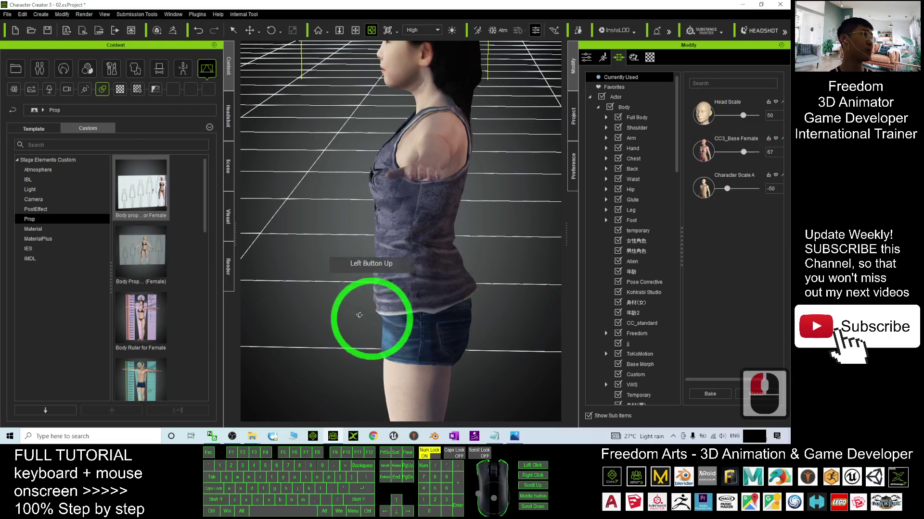
{"action": "left_click_drag", "start_coordinate": [362, 320], "coordinate": [421, 258]}
{"action": "scroll", "coordinate": [404, 274], "scroll_direction": "down", "scroll_amount": 14}
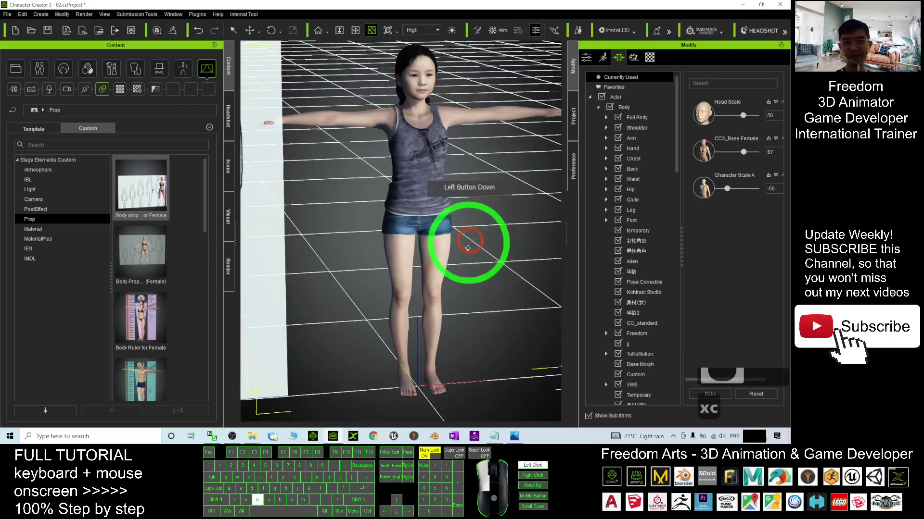
{"action": "left_click", "coordinate": [309, 370]}
- Show the Asian Kid Female Pack 01 folder in File Explorer, and the pack's cover.jpg in Photos
{"action": "left_click", "coordinate": [253, 435]}
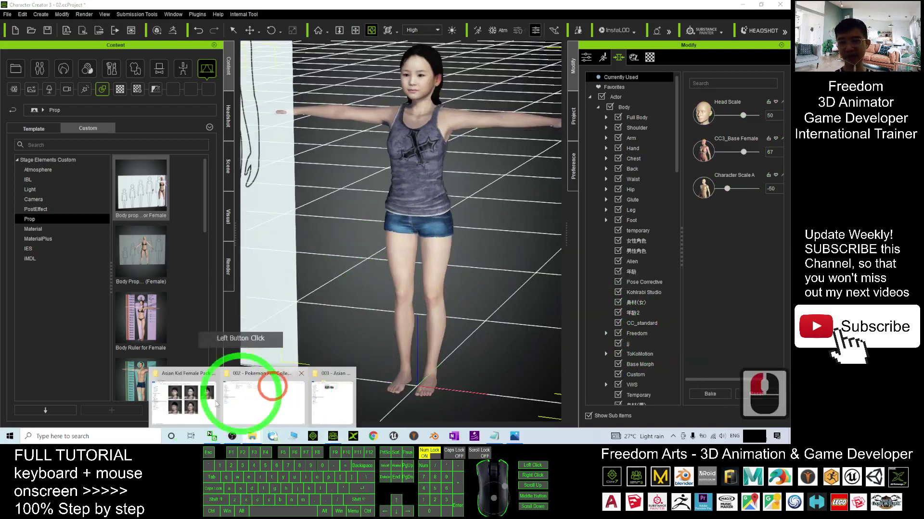
{"action": "left_click", "coordinate": [197, 390]}
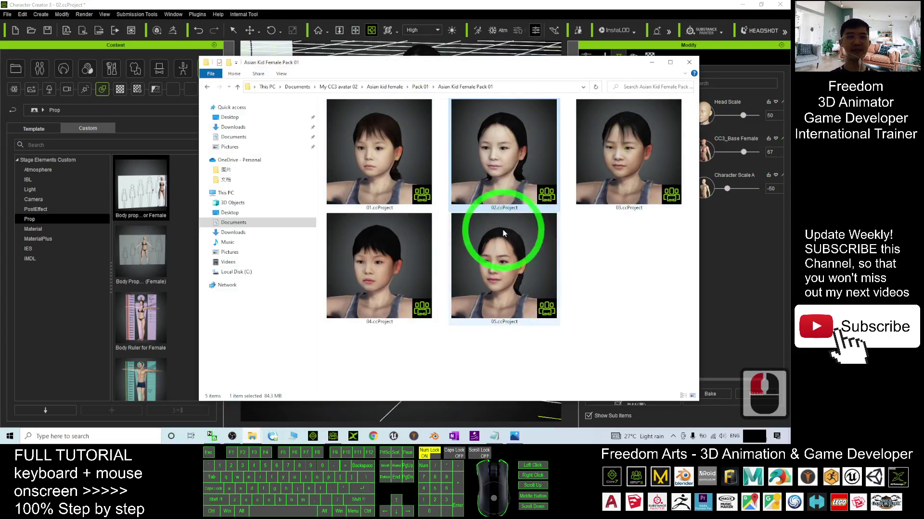
{"action": "left_click", "coordinate": [514, 436]}
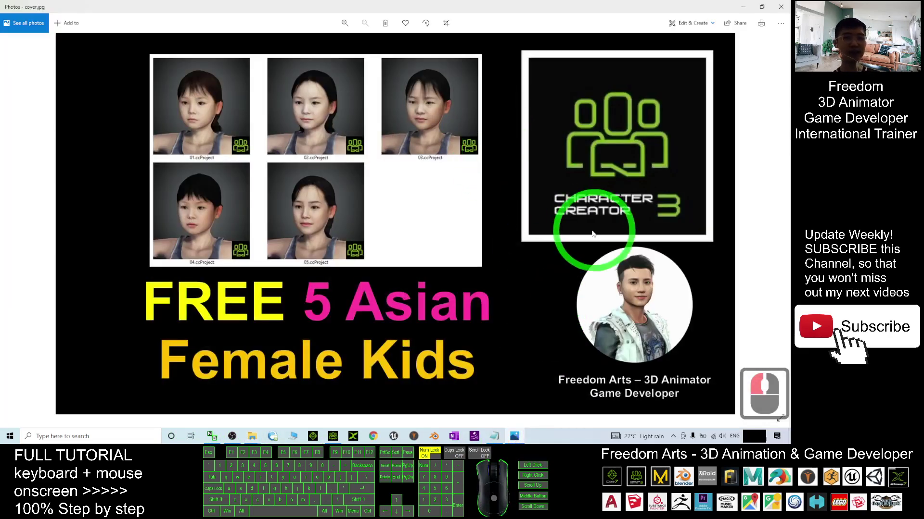